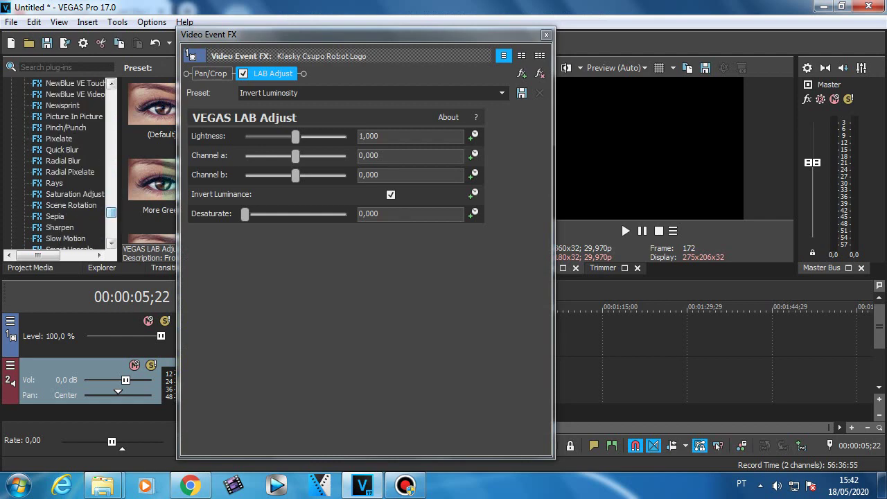
Add the Pinch/Punch effect with the Pancada média preset to the video event and check a later frame of it.
click(66, 127)
click(546, 35)
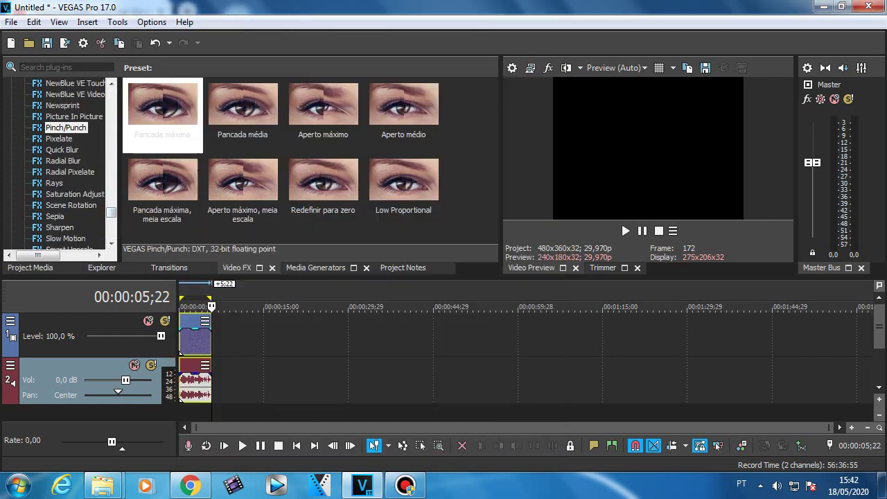
click(243, 111)
double_click(243, 111)
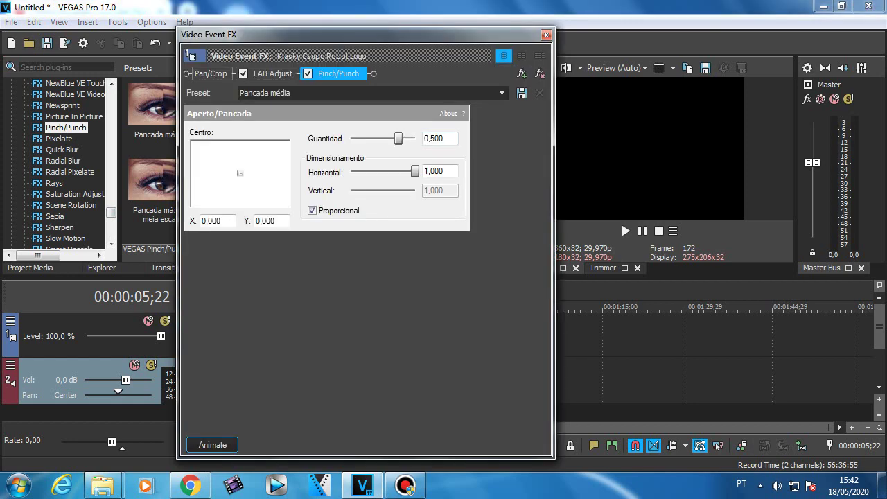
click(546, 35)
click(201, 336)
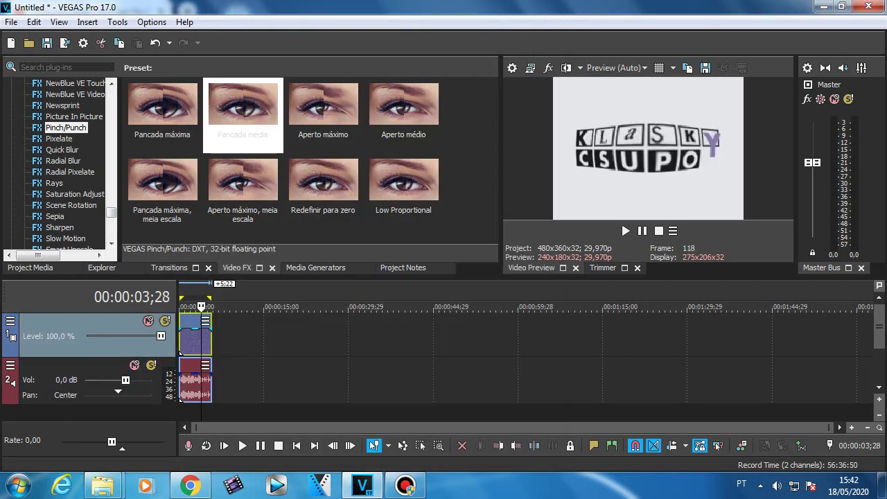
Set the audio event's time stretch method to élastique with Pro stretch attributes and a pitch change of -10.
double_click(201, 339)
right_click(197, 383)
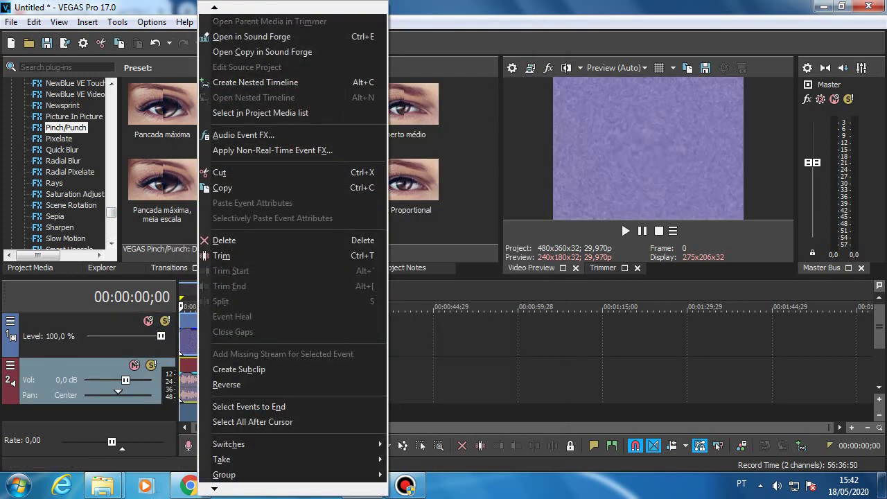
scroll(228, 478, down, 4)
click(228, 465)
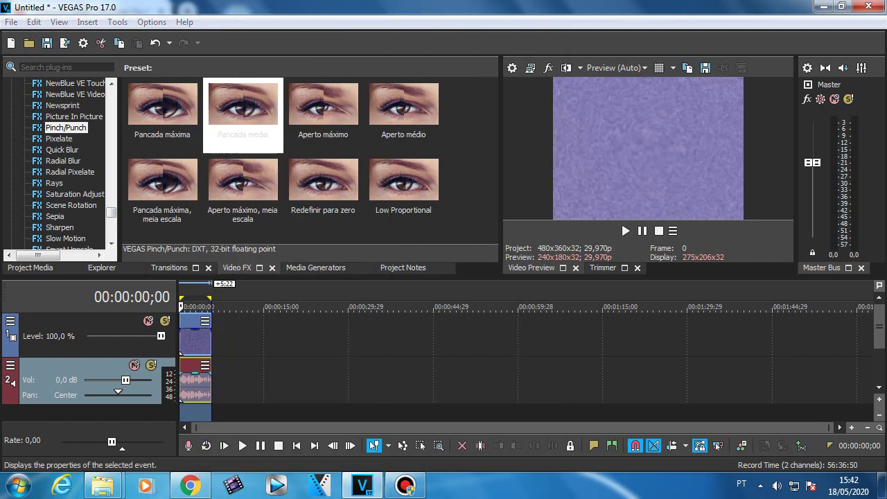
click(485, 207)
click(482, 229)
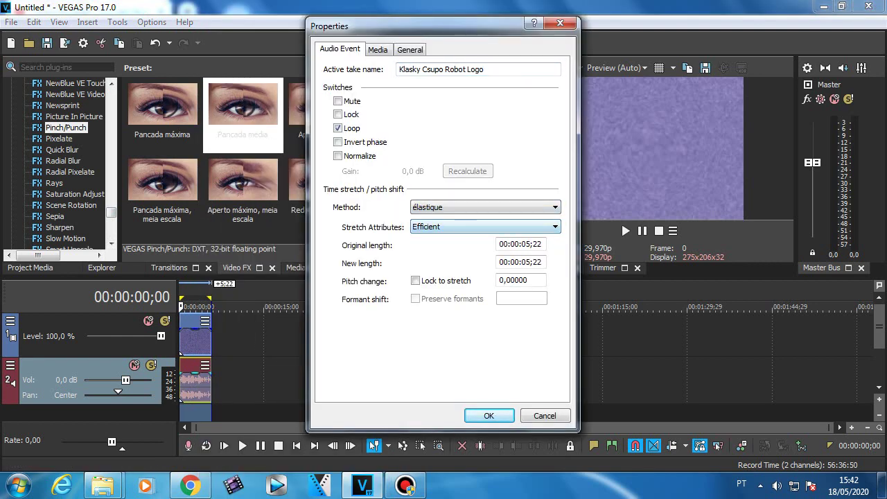
click(485, 226)
click(478, 238)
double_click(514, 280)
text(-10)
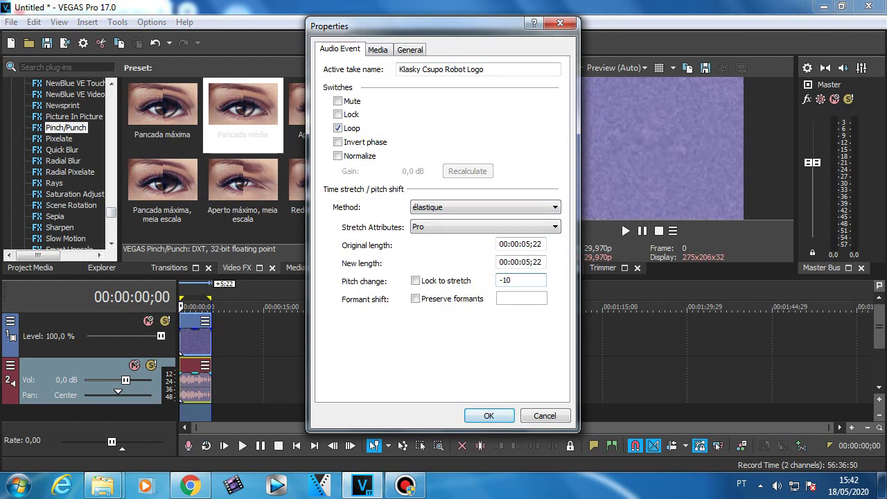
click(488, 416)
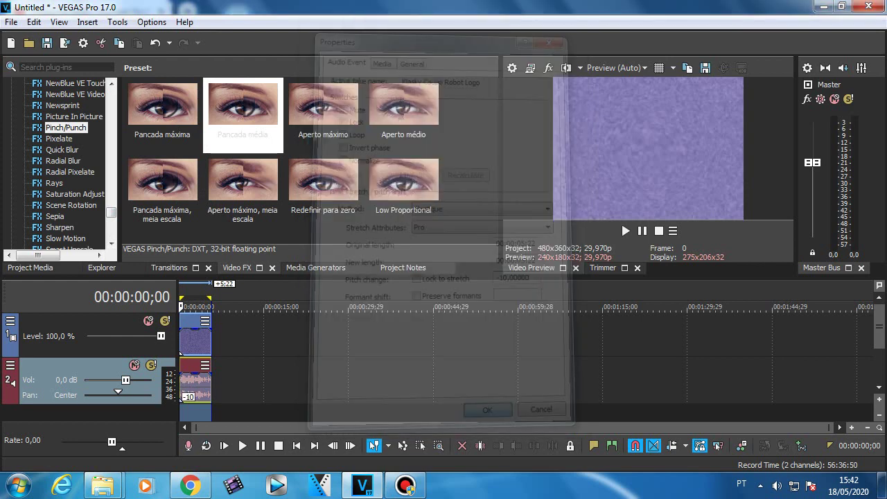
Duplicate the audio track and set the pitch change of the copied event to 9.
right_click(58, 378)
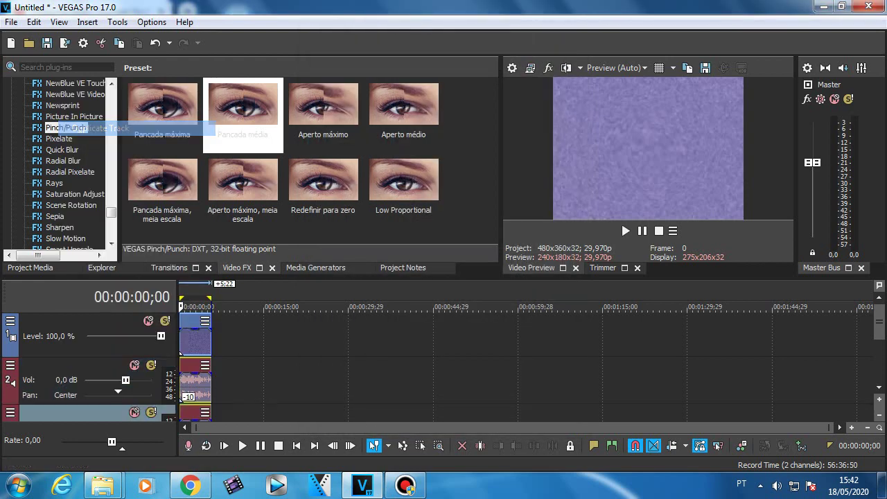
click(100, 129)
scroll(443, 346, down, 2)
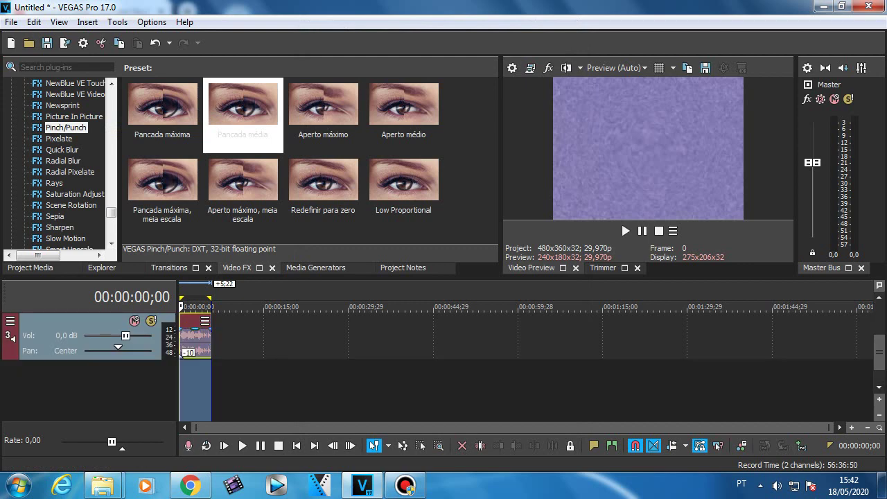
right_click(196, 340)
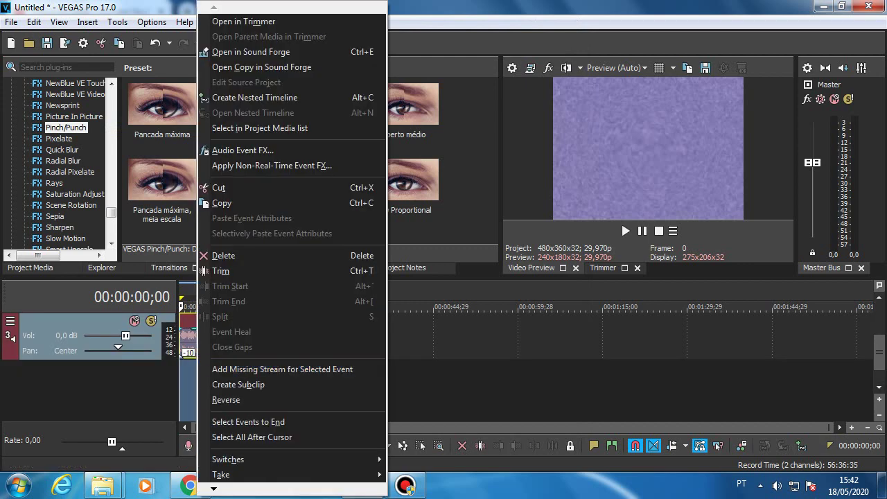
mouse_move(228, 489)
click(230, 464)
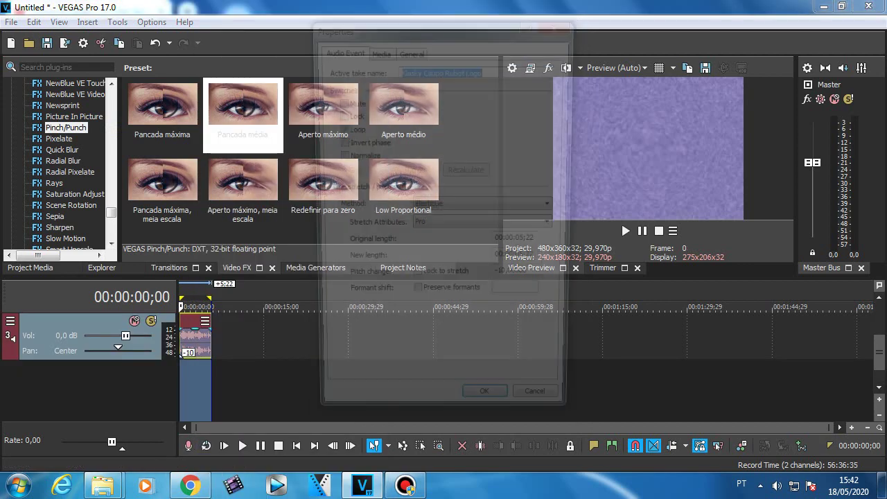
double_click(503, 280)
text(9)
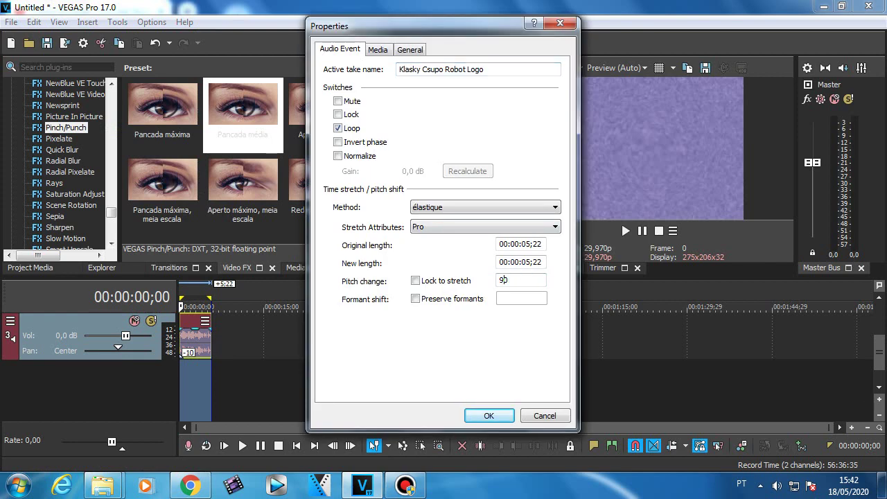
text(0)
key(BackSpace)
click(489, 416)
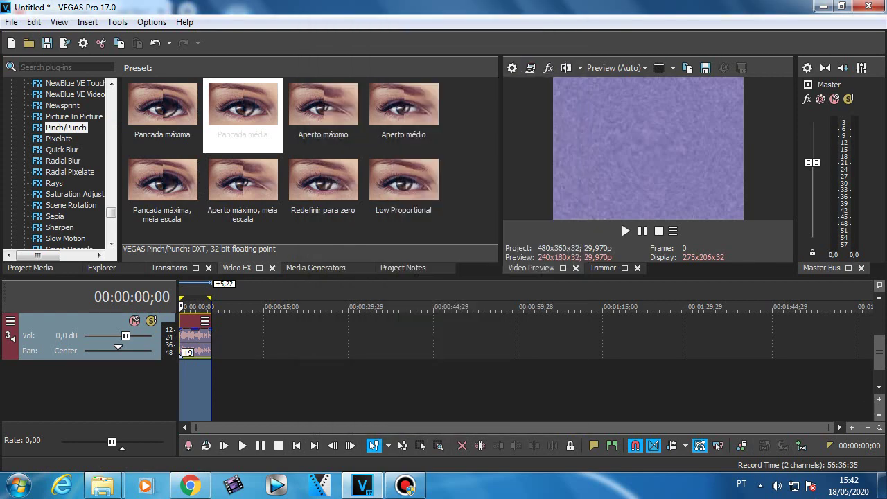
Duplicate audio track 3 and enter a pitch change of 154 for the event on the new track 4.
right_click(51, 340)
click(94, 93)
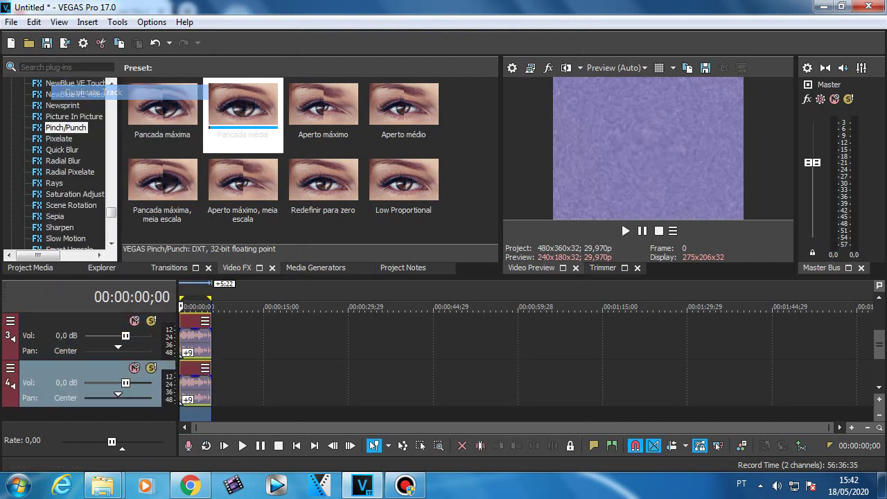
right_click(196, 340)
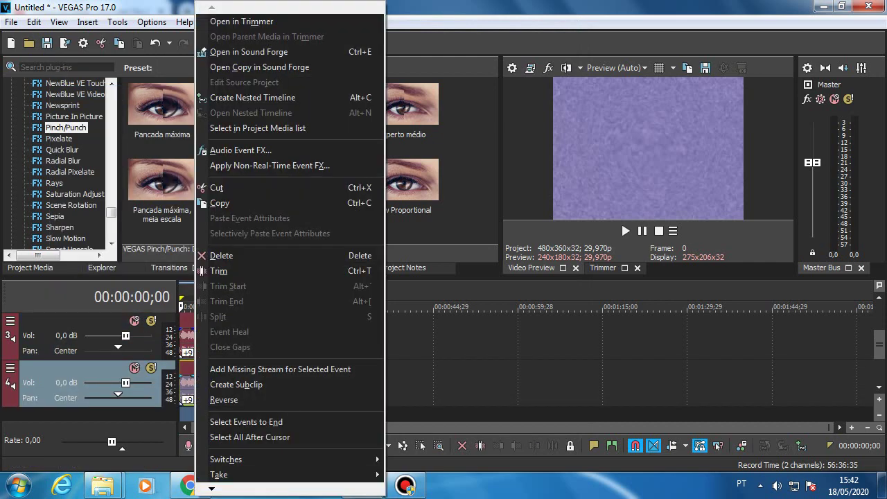
scroll(228, 474, down, 2)
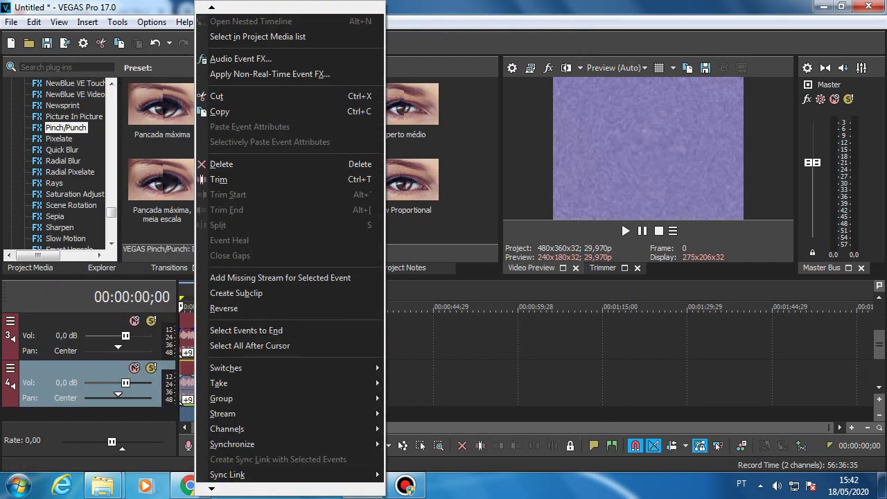
scroll(228, 475, down, 2)
click(229, 425)
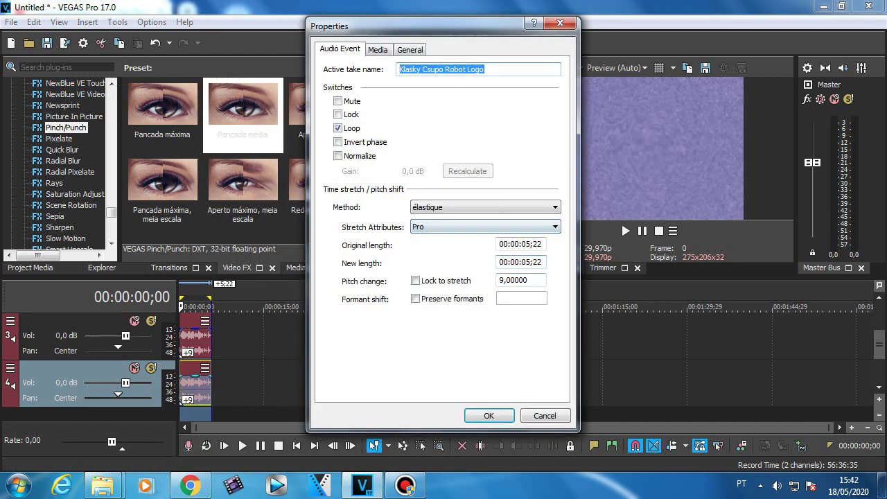
drag(532, 281, 499, 280)
text(154)
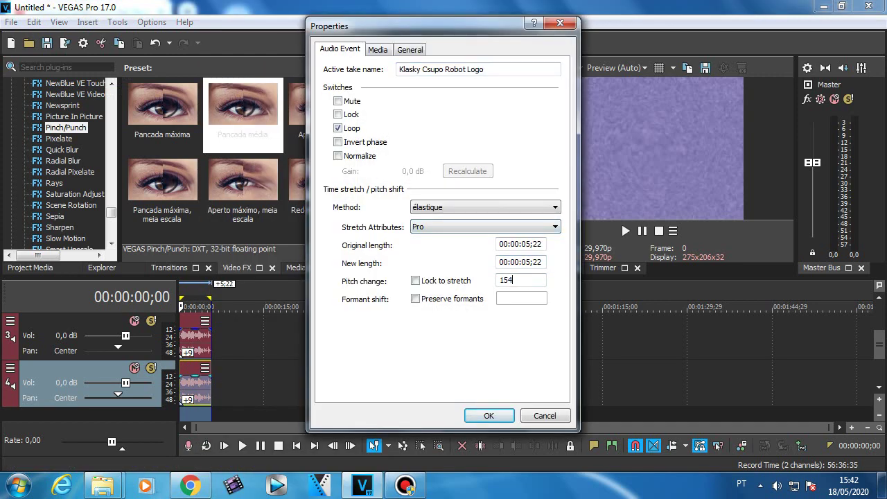
key(Return)
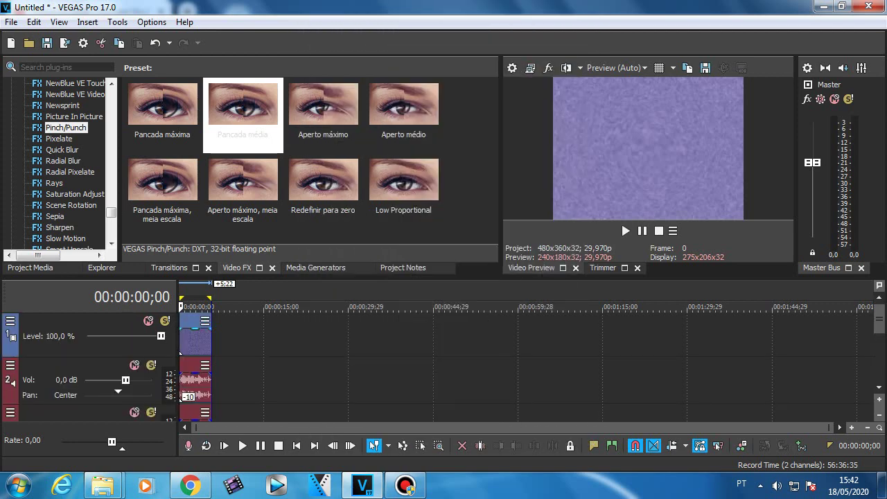
Play the project from the start to preview the video effects together with the layered audio pitches.
click(194, 343)
key(space)
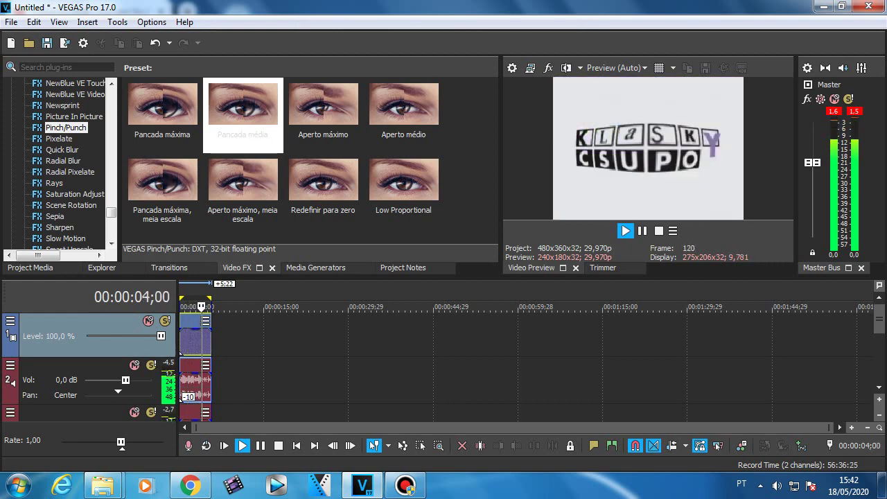
key(space)
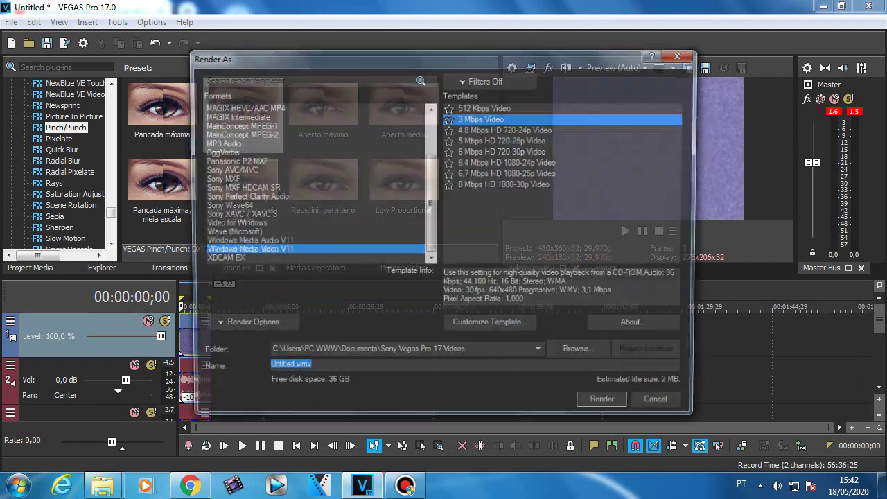
Render the project as "Klasky Csupo in G Major 74" using the Windows Media Video V11 3 Mbps Video template.
click(64, 43)
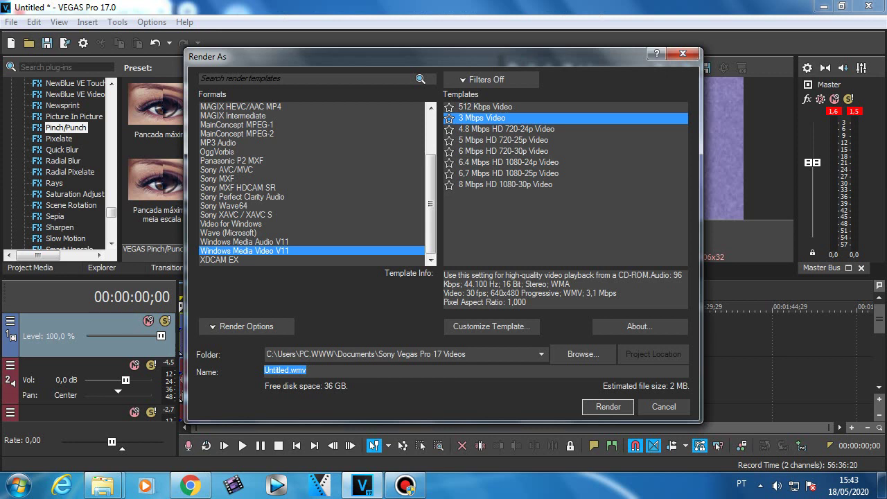
text(Klasky Csupo in G Major 74)
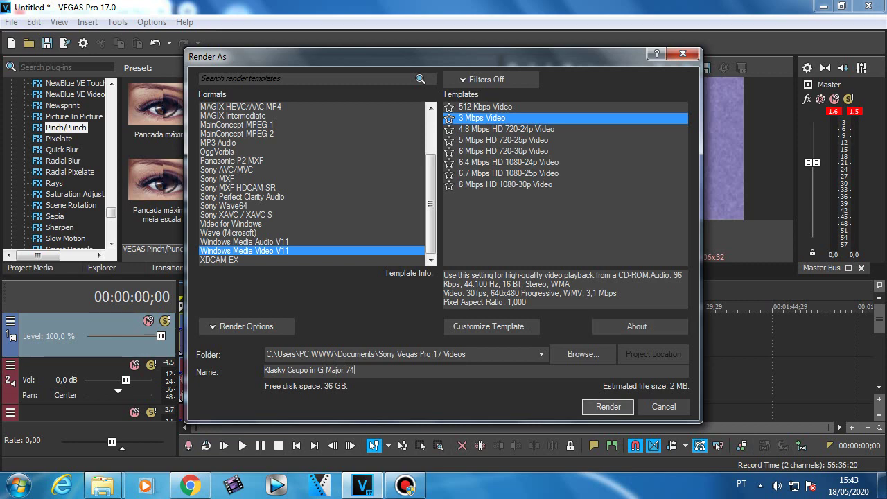
click(608, 406)
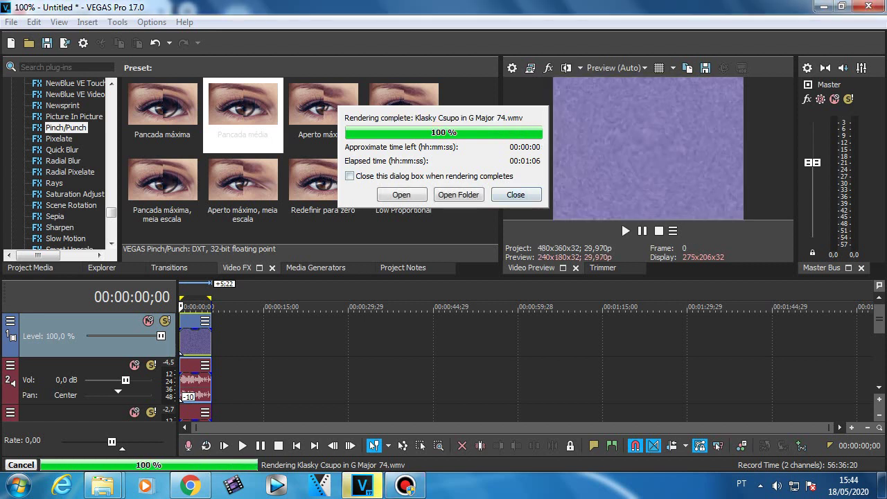
click(515, 195)
Start a new empty project and discard the changes to the untitled one.
click(11, 22)
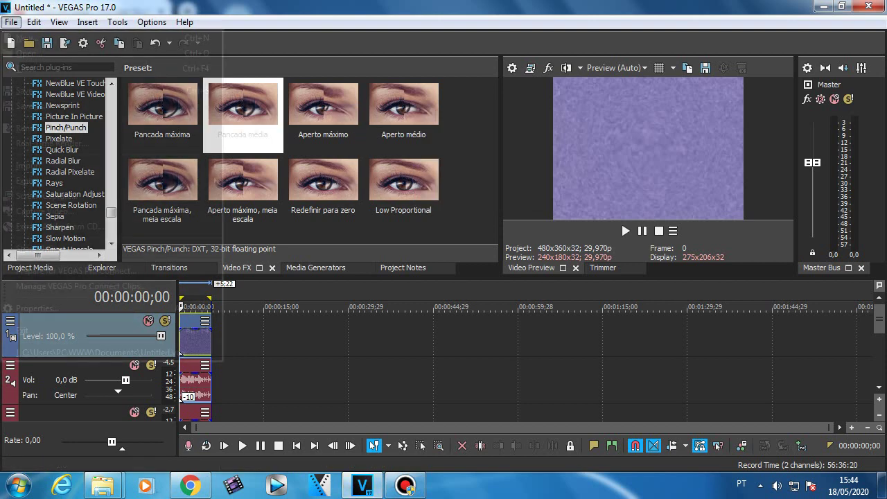
click(87, 23)
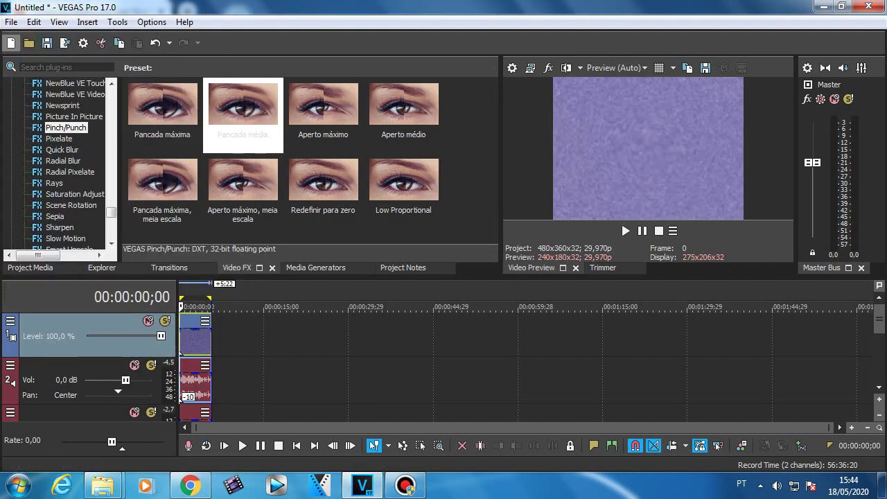
key(alt+F4)
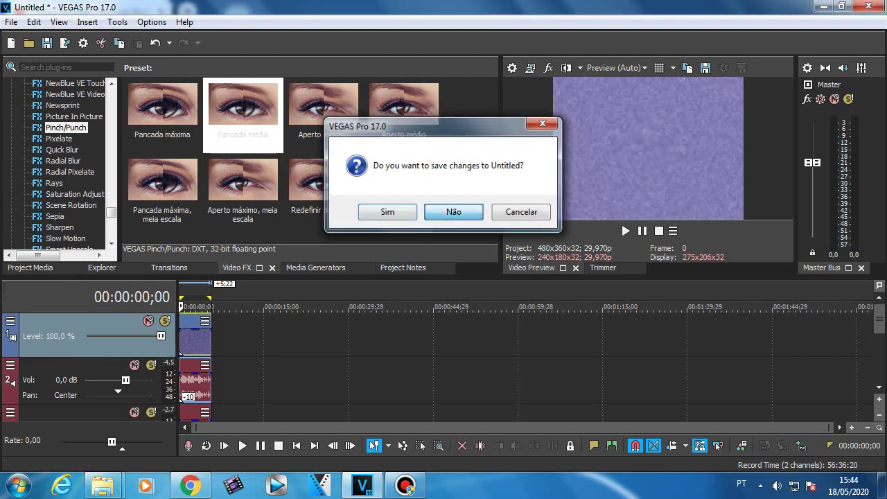
key(Return)
Open the rendered Klasky Csupo in G Major 74 video from the Sony Vegas Pro 17 Videos folder in Documents.
click(30, 267)
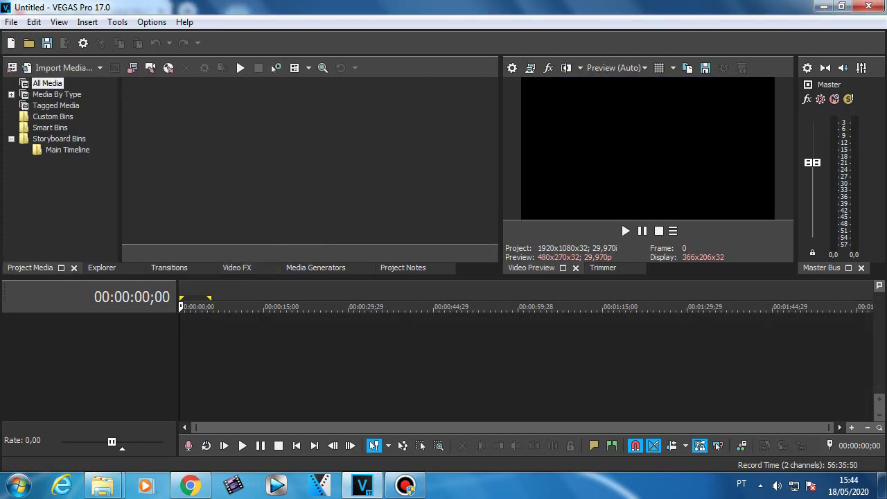
key(ctrl+o)
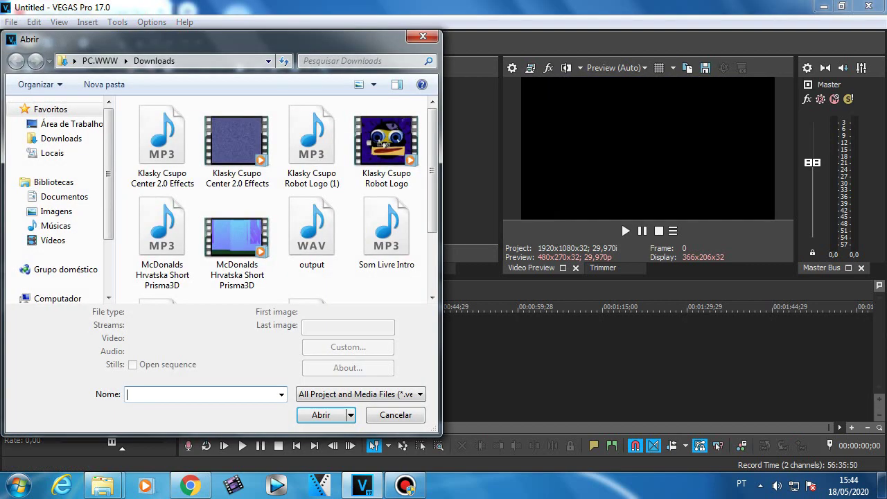
mouse_move(432, 201)
mouse_down()
mouse_move(432, 260)
mouse_move(432, 217)
mouse_up()
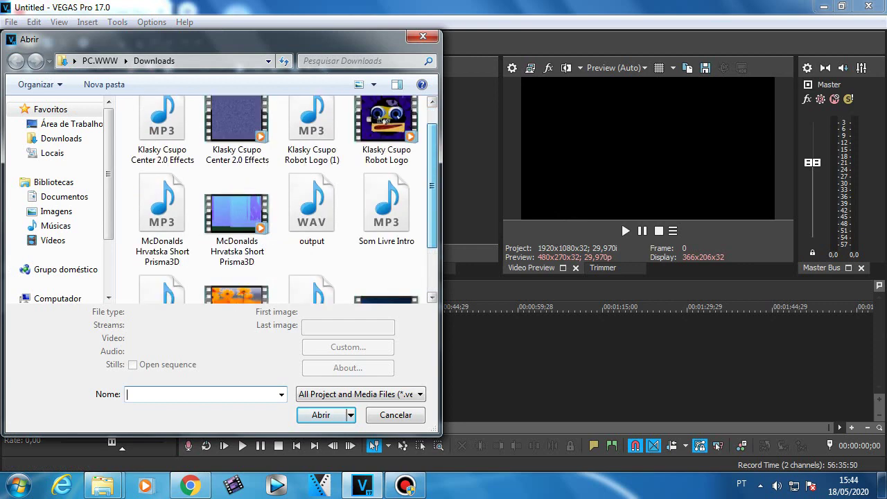
click(63, 196)
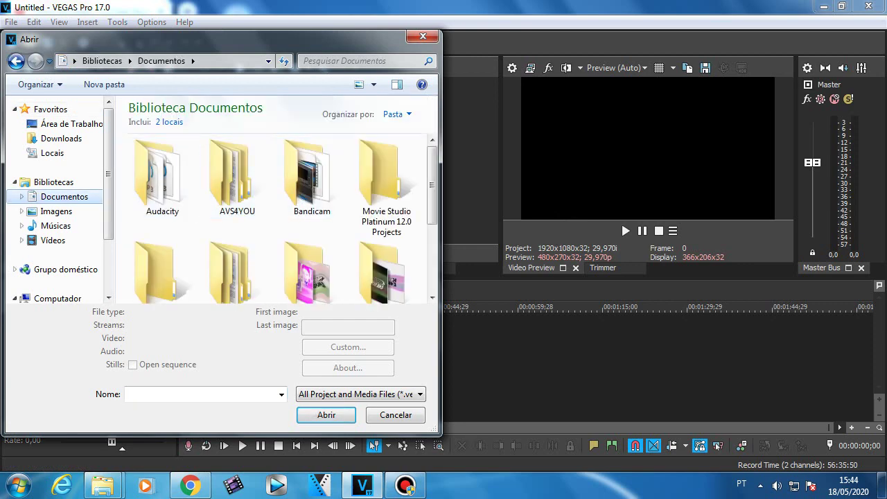
scroll(162, 263, down, 3)
double_click(163, 260)
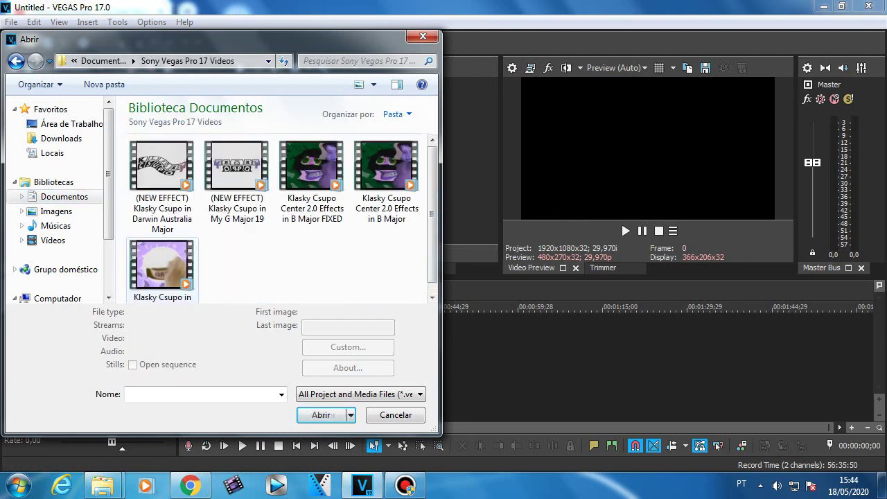
double_click(162, 263)
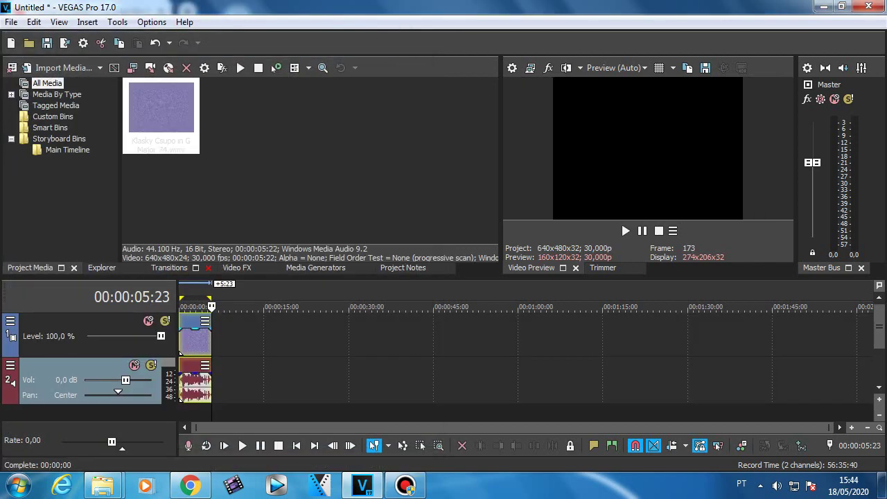
Apply the last preset of the Channel Blend effect to the Klasky Csupo in G Major 74 video event.
double_click(194, 341)
click(237, 267)
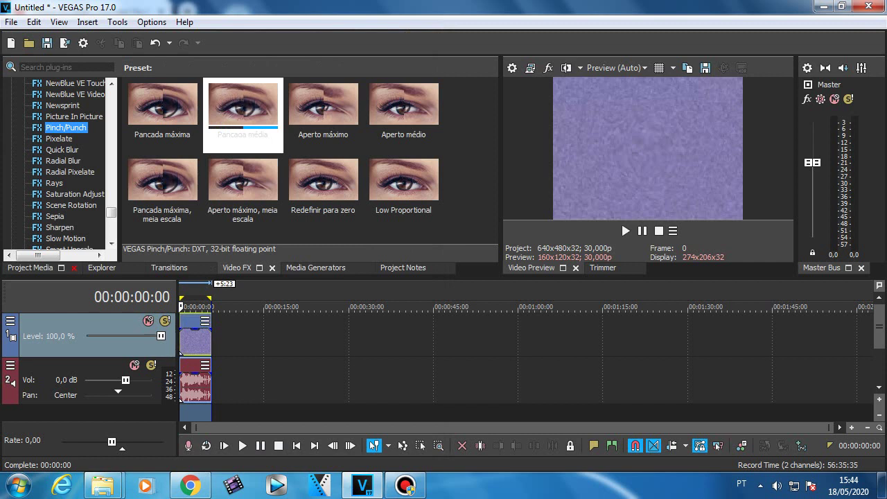
drag(111, 213, 111, 120)
scroll(63, 163, up, 3)
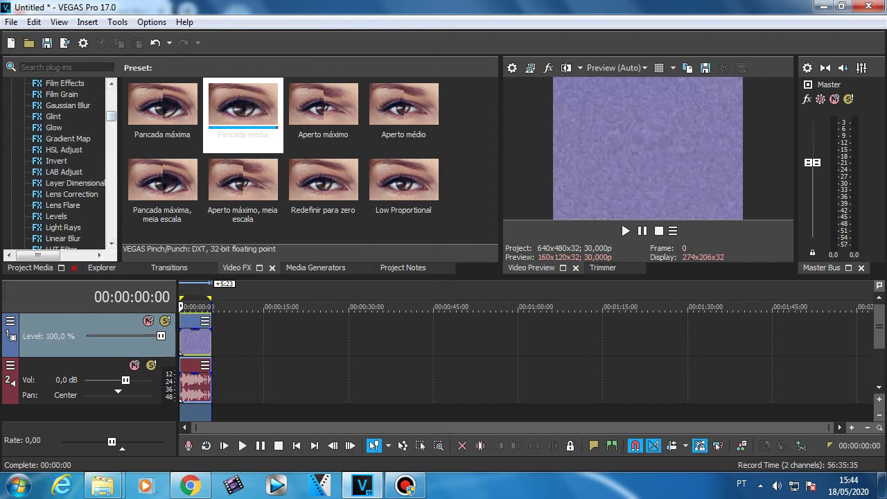
scroll(63, 163, up, 5)
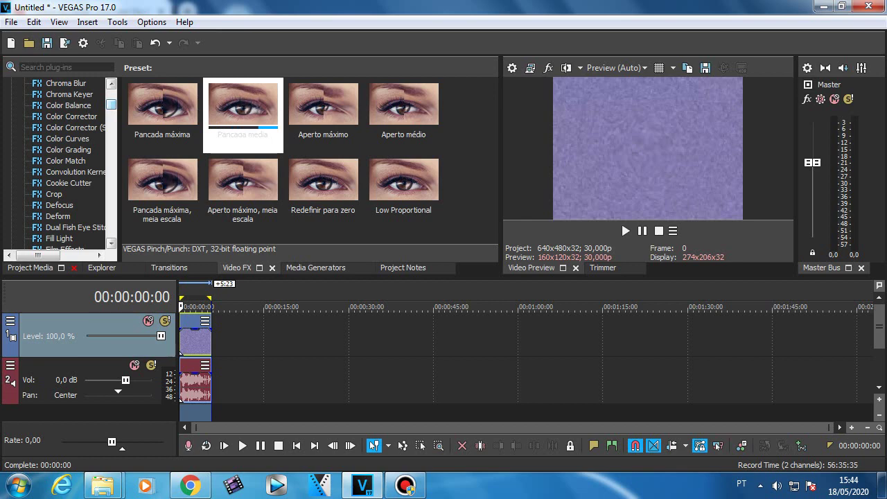
drag(111, 104, 110, 100)
click(69, 128)
drag(163, 237, 195, 340)
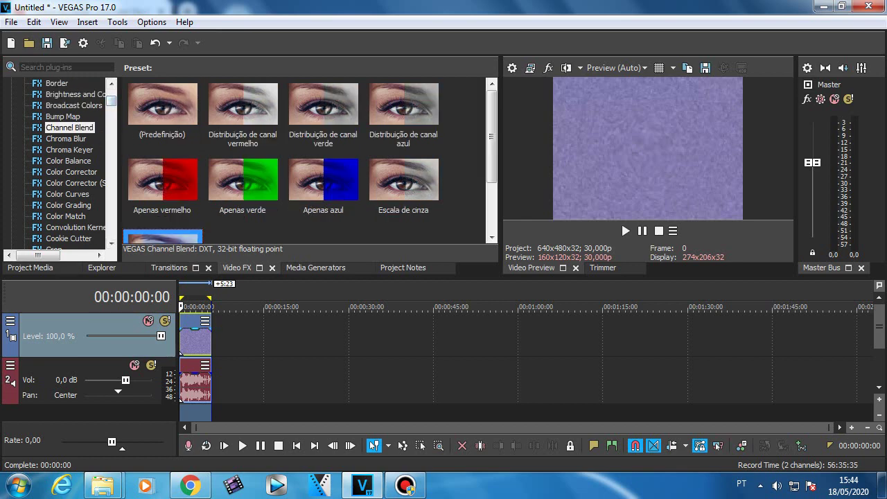
click(546, 36)
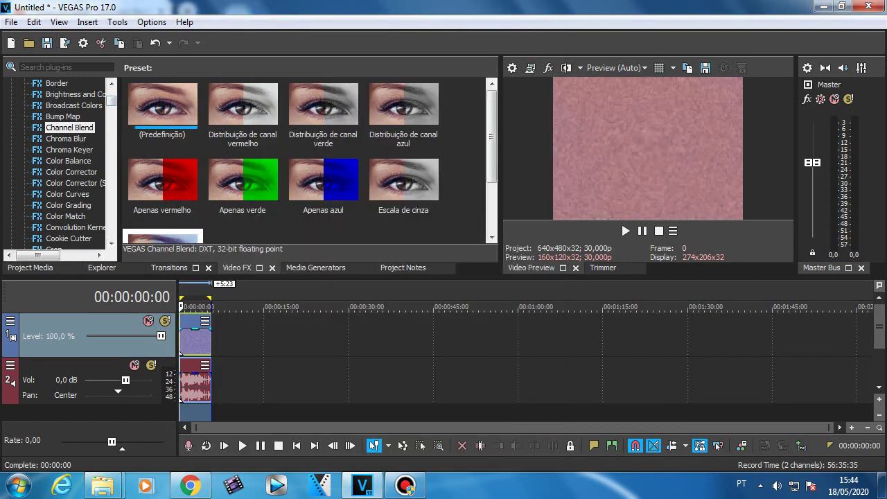
Add the Gradient Map effect with the Reset to None preset to the video event.
scroll(62, 163, down, 3)
scroll(61, 163, down, 5)
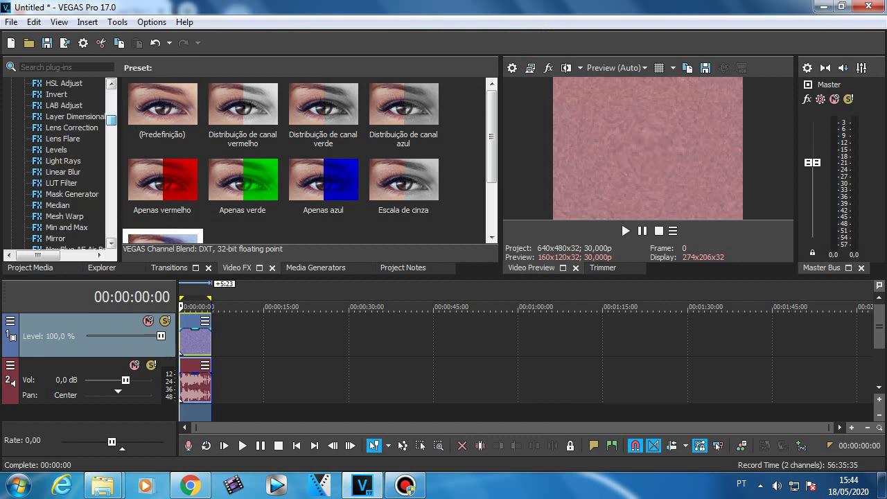
scroll(62, 121, up, 1)
click(67, 83)
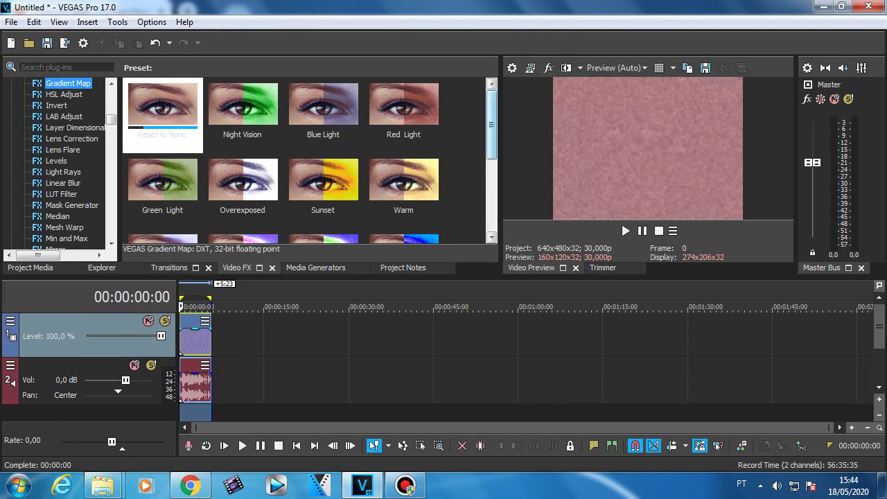
mouse_move(491, 124)
mouse_down()
mouse_move(492, 184)
mouse_move(492, 124)
mouse_up()
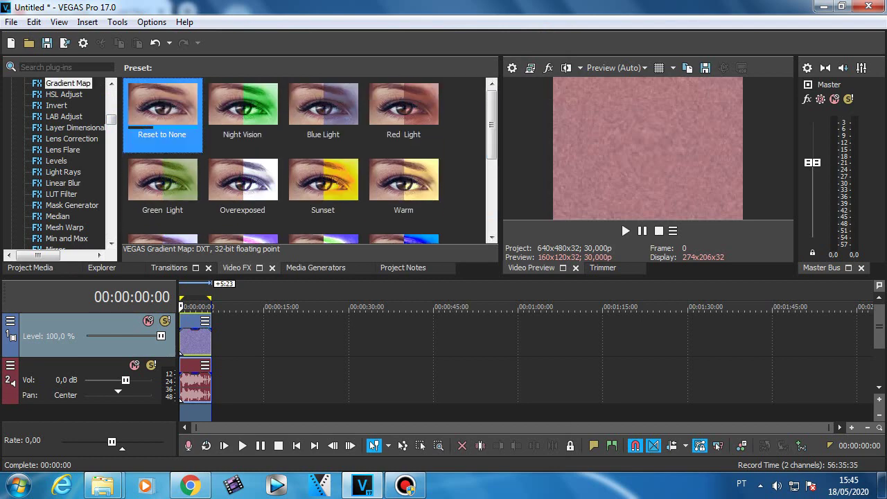
drag(162, 111, 195, 342)
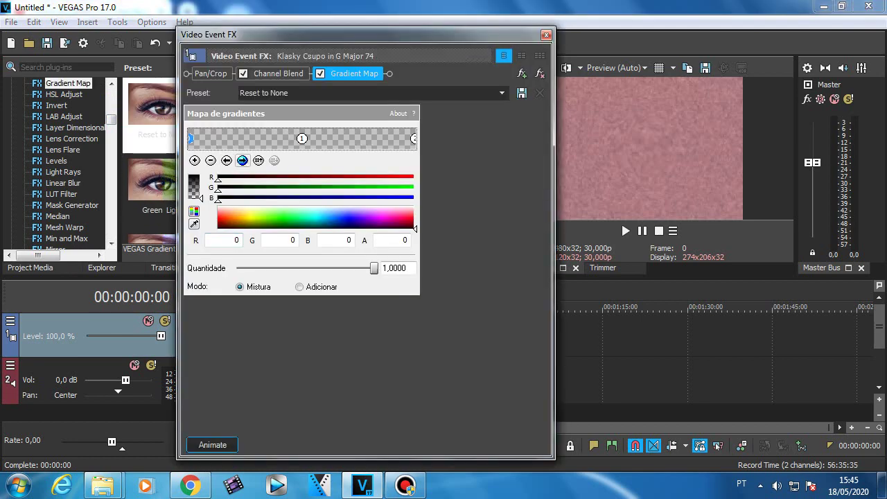
Set the Gradient Map's last point to opaque black with alpha 255, and play part of the video to check the look.
click(243, 160)
click(243, 161)
click(231, 222)
drag(232, 221, 414, 229)
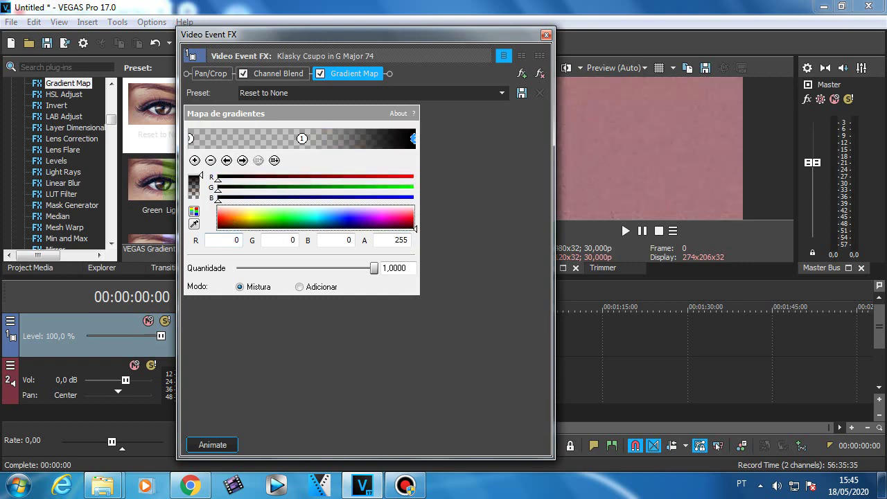
click(546, 35)
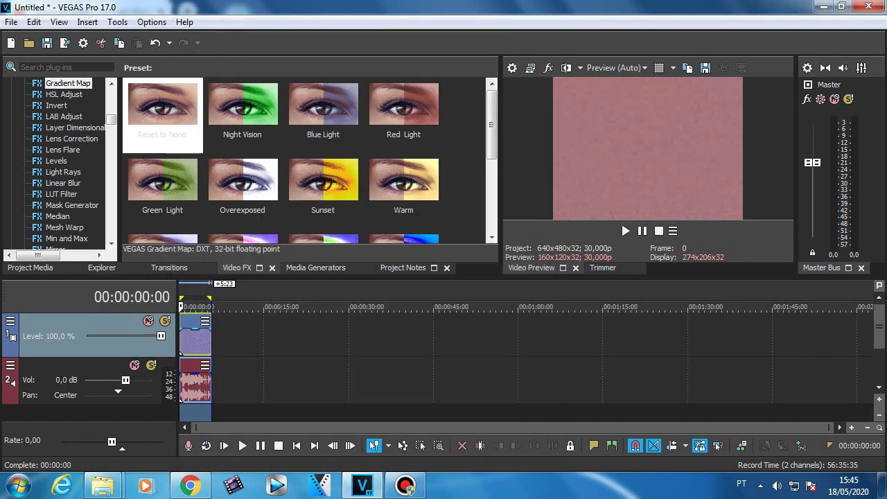
key(space)
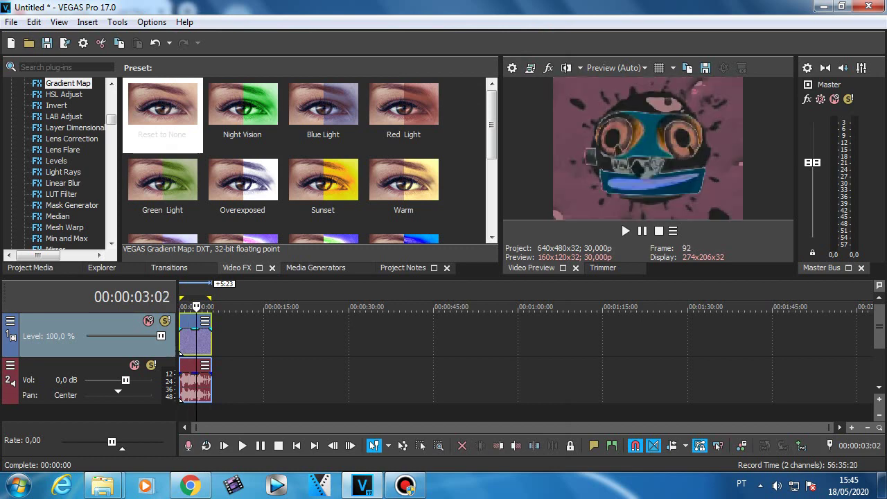
key(space)
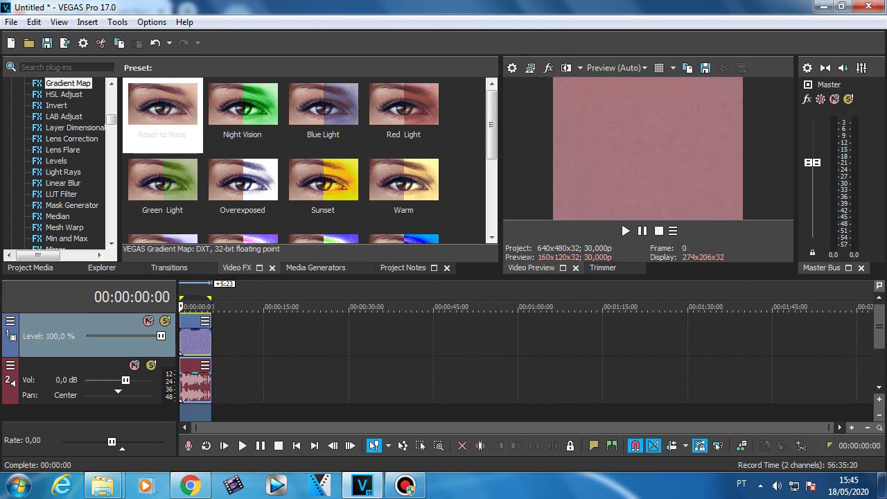
right_click(181, 352)
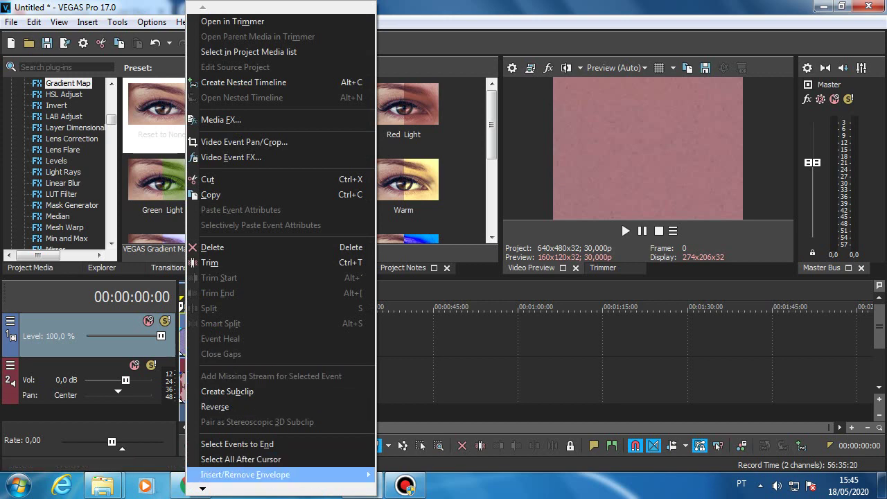
click(162, 114)
click(162, 115)
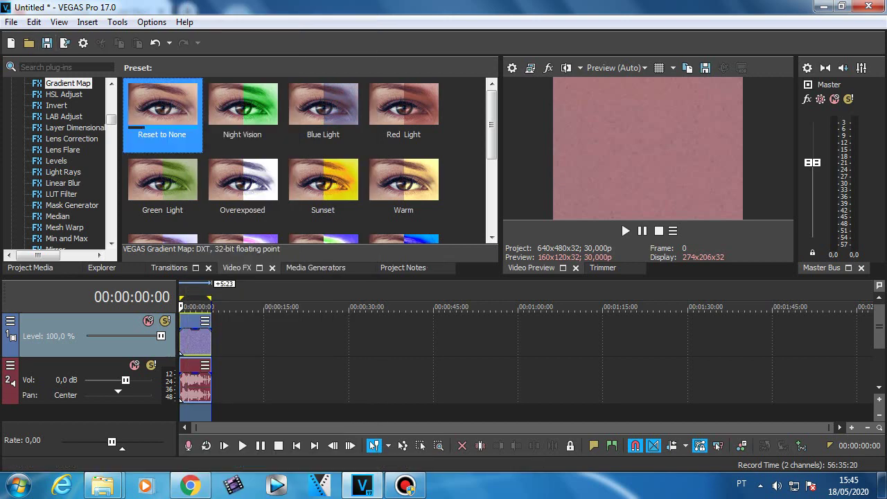
drag(162, 114, 195, 341)
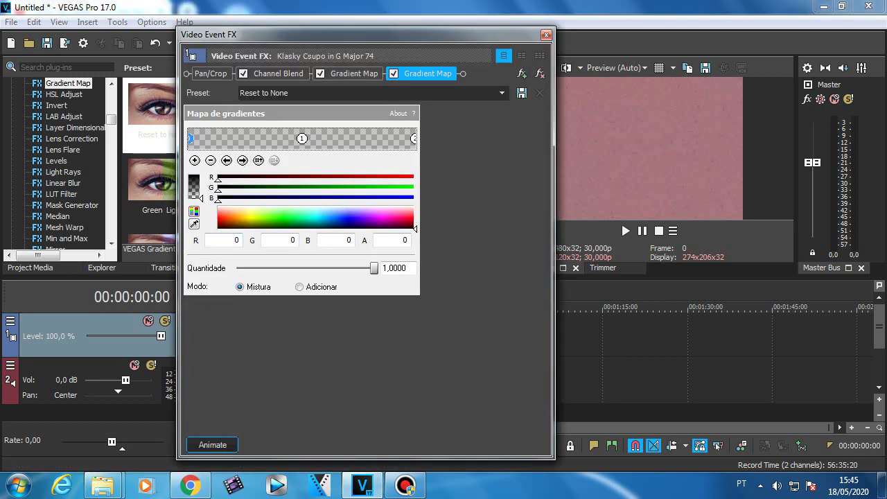
click(540, 73)
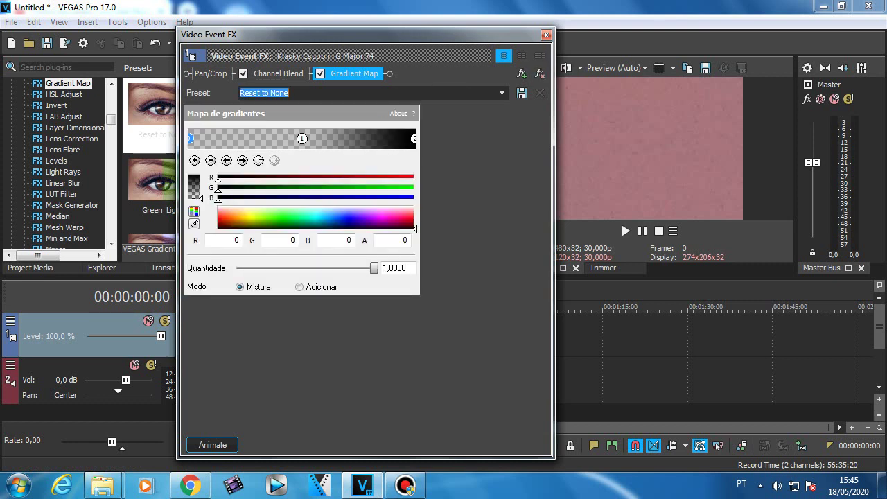
Save the Gradient Map settings as a preset named G Major 4 and close the event effects.
text(G Major 4)
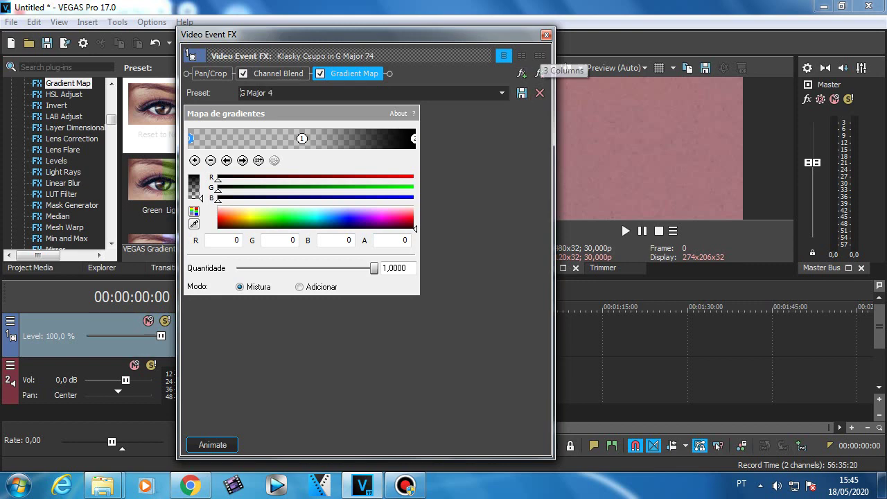
click(546, 34)
Duplicate audio track 2 and set the copy's event to the élastique Pro method with a pitch change of 3.
right_click(43, 395)
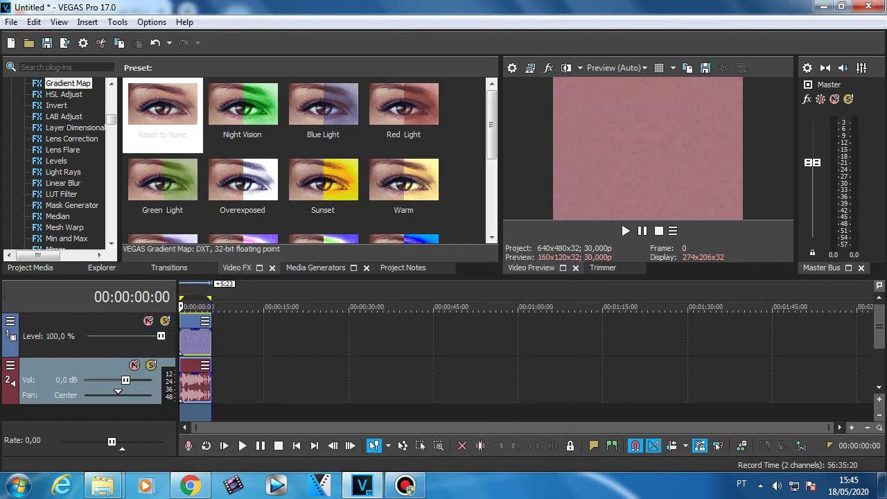
click(86, 145)
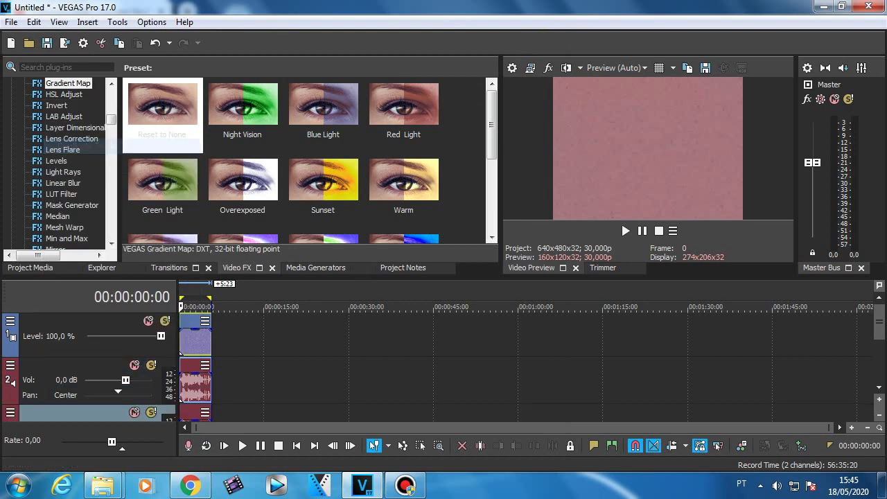
scroll(90, 346, down, 2)
right_click(193, 328)
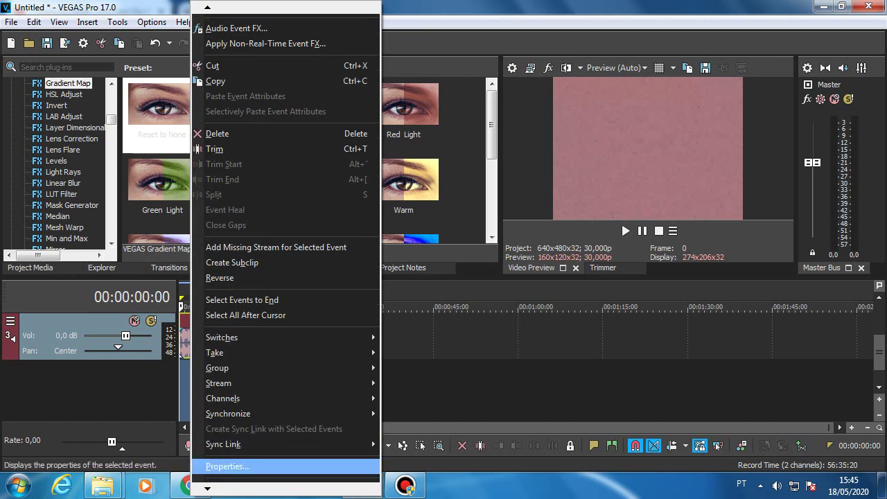
click(227, 466)
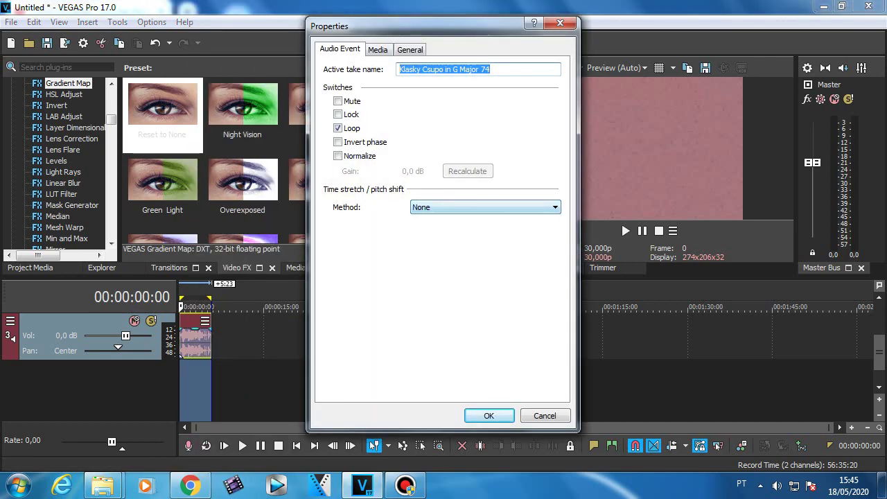
click(485, 207)
click(478, 229)
click(478, 227)
click(474, 237)
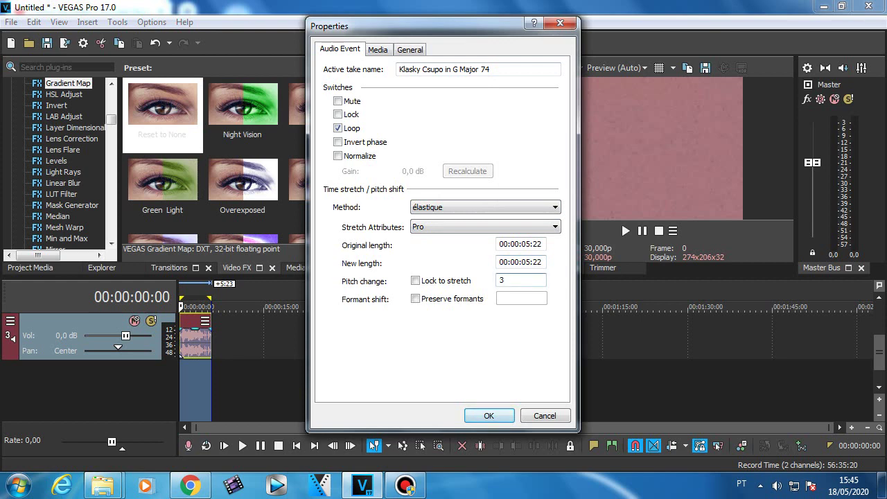
click(489, 415)
Duplicate audio track 3 and set the pitch change of the copy's event to 6.
right_click(36, 342)
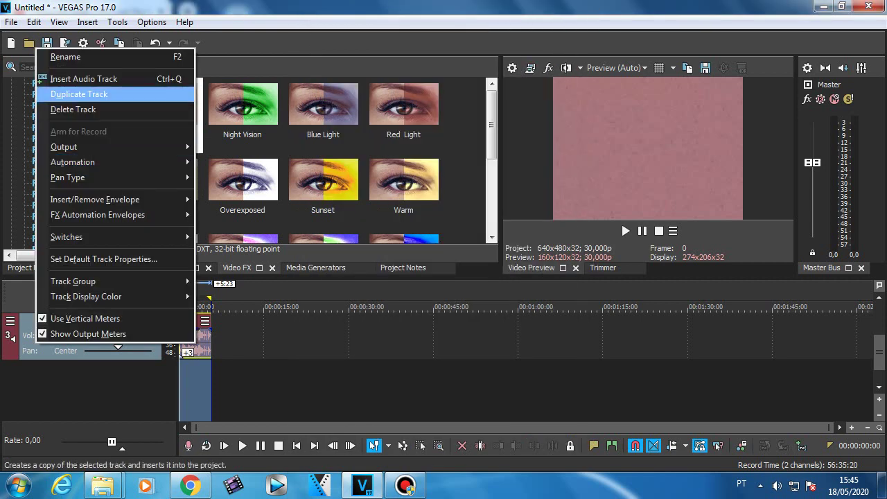
click(79, 93)
right_click(195, 385)
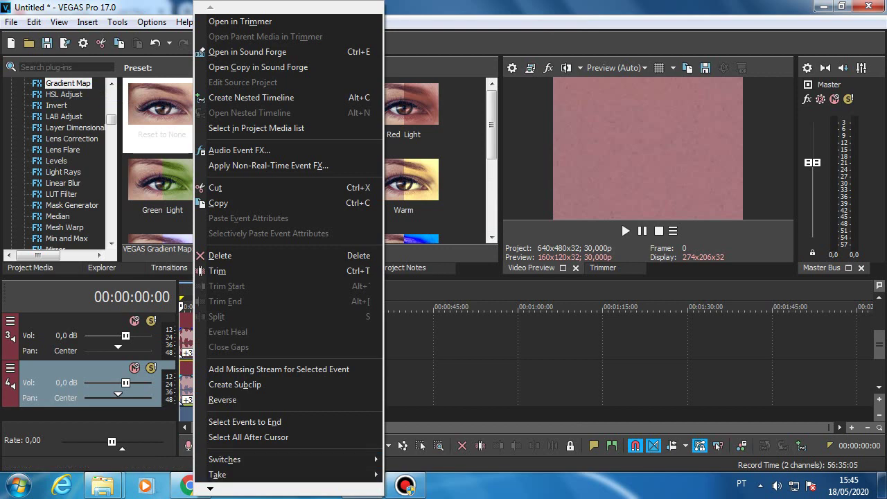
mouse_move(232, 490)
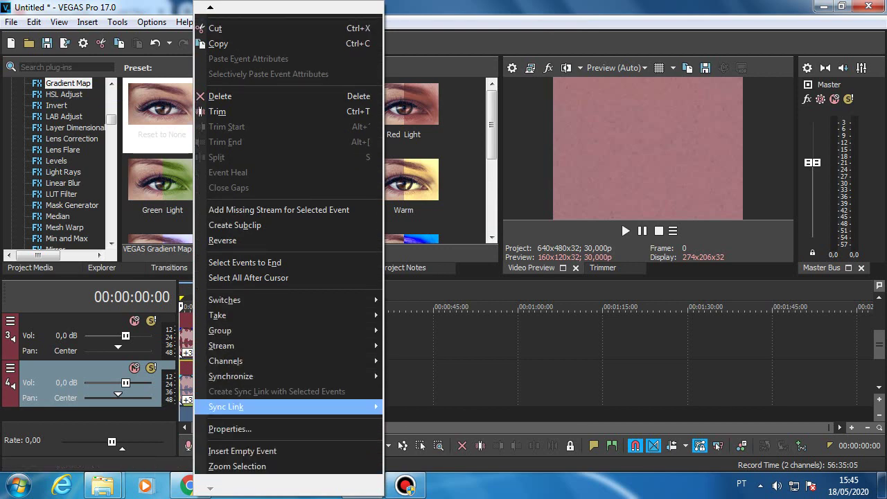
click(288, 428)
double_click(514, 280)
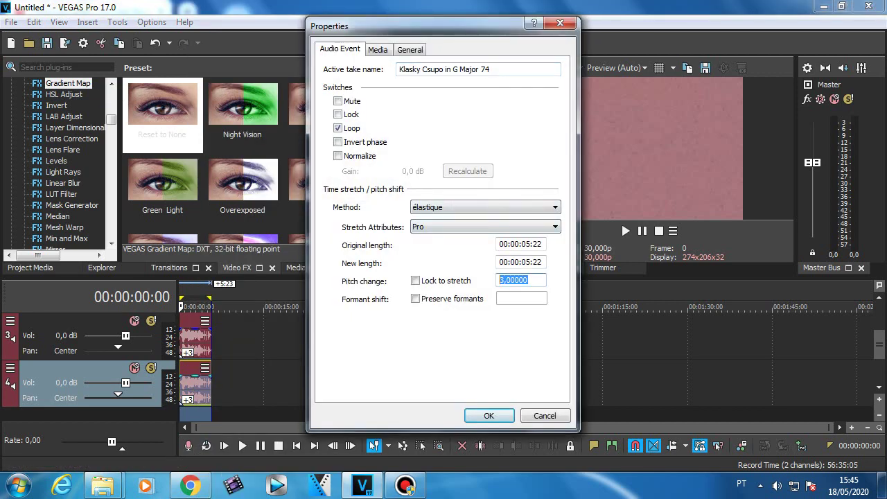
key(Return)
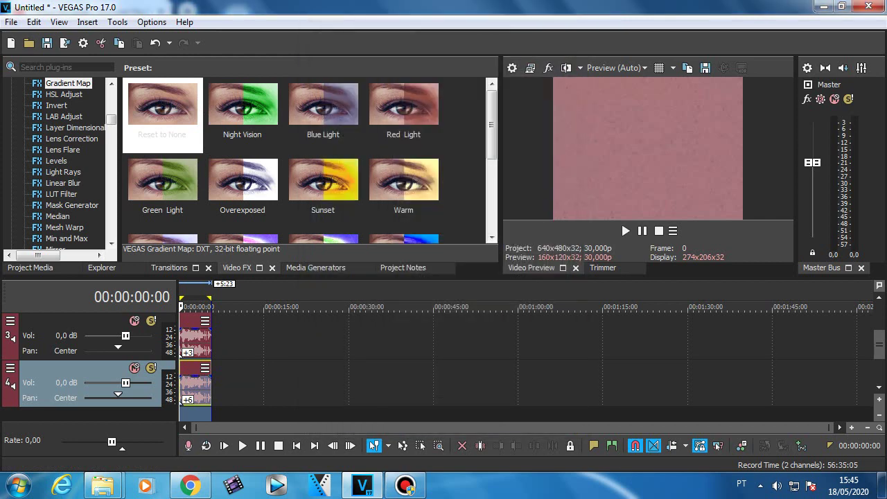
Duplicate audio track 4 and set the pitch change of the copy's event to 9.
right_click(43, 381)
click(86, 132)
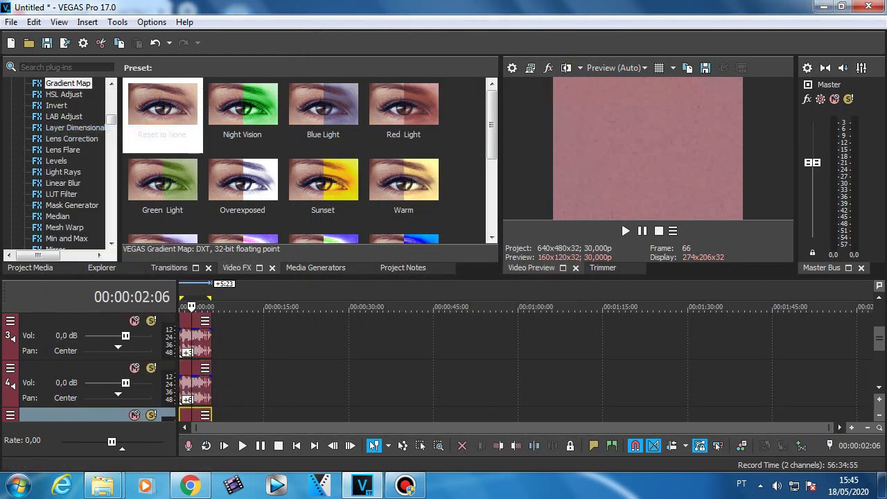
drag(879, 338, 879, 361)
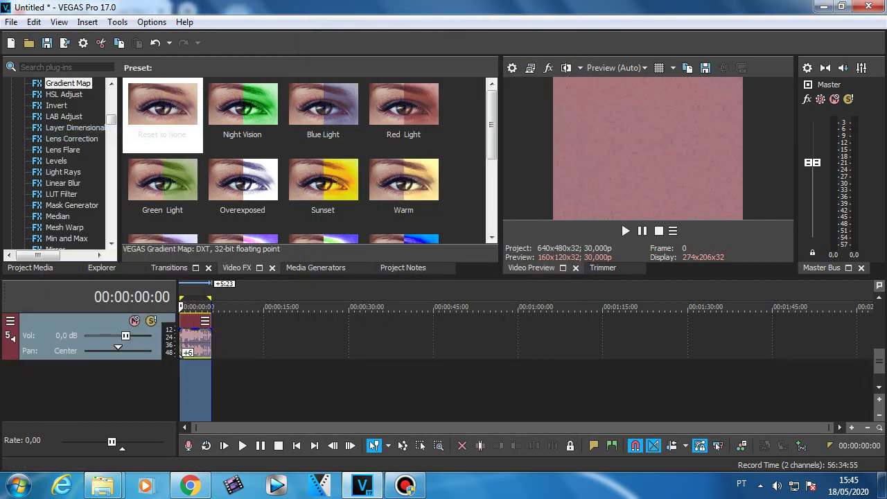
right_click(200, 344)
mouse_move(218, 489)
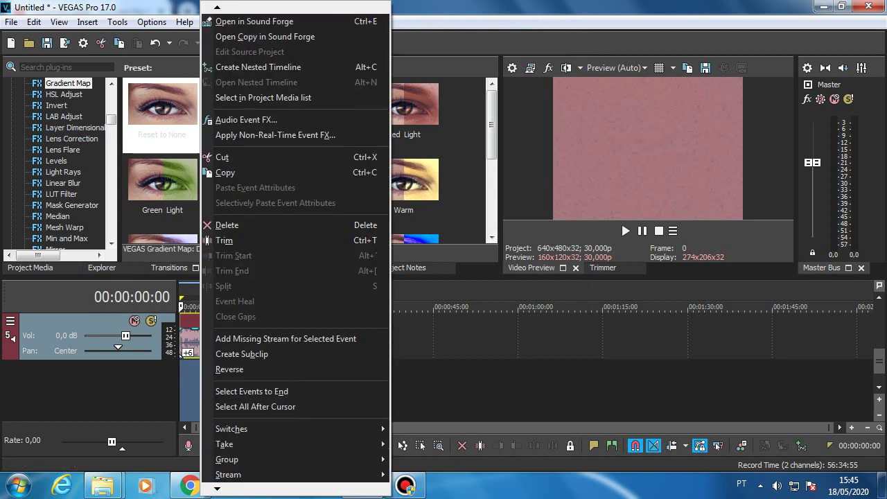
scroll(295, 277, down, 3)
click(236, 428)
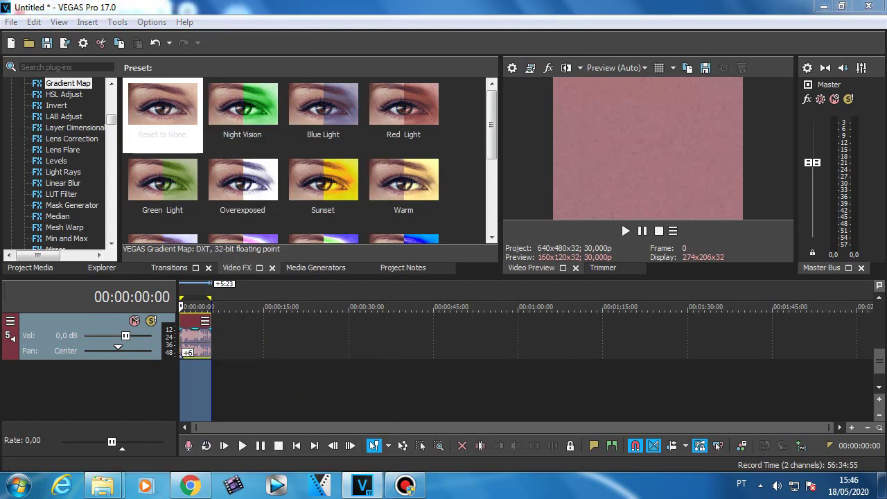
drag(519, 281, 499, 281)
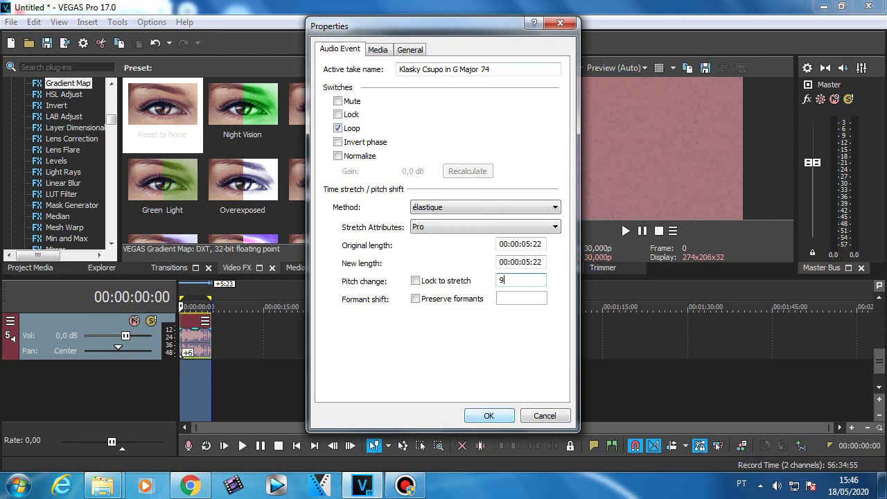
text(9)
click(489, 415)
Duplicate audio track 5 and set the pitch change of the copy's event to 12.
right_click(33, 341)
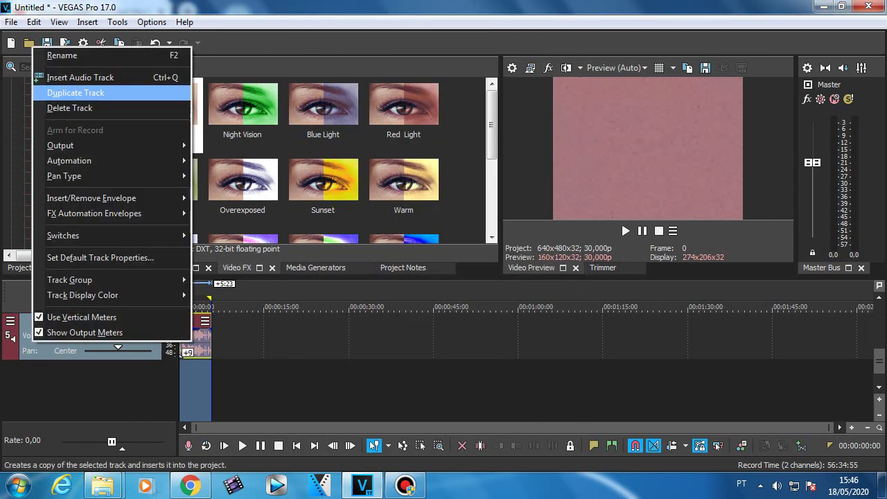
click(74, 92)
right_click(197, 381)
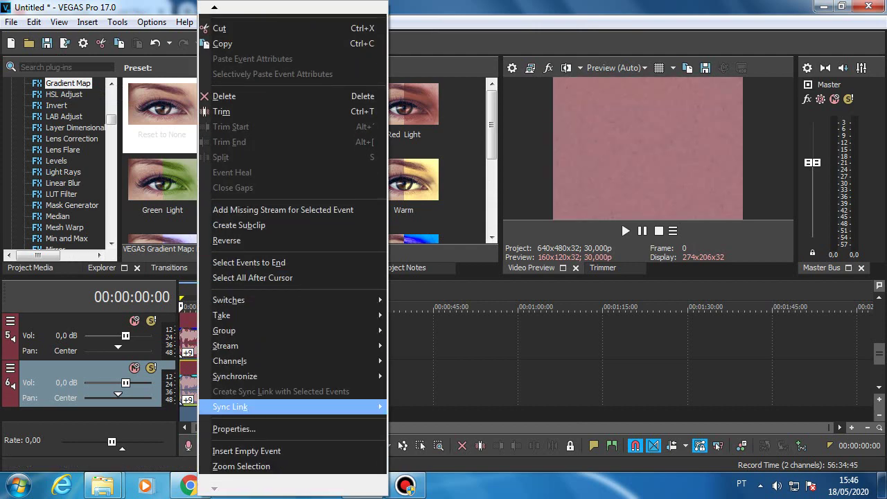
click(236, 427)
double_click(513, 279)
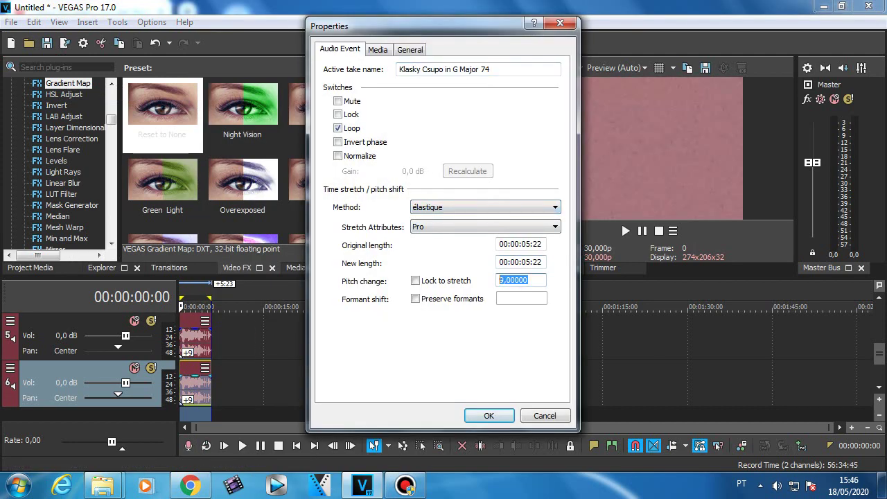
key(Return)
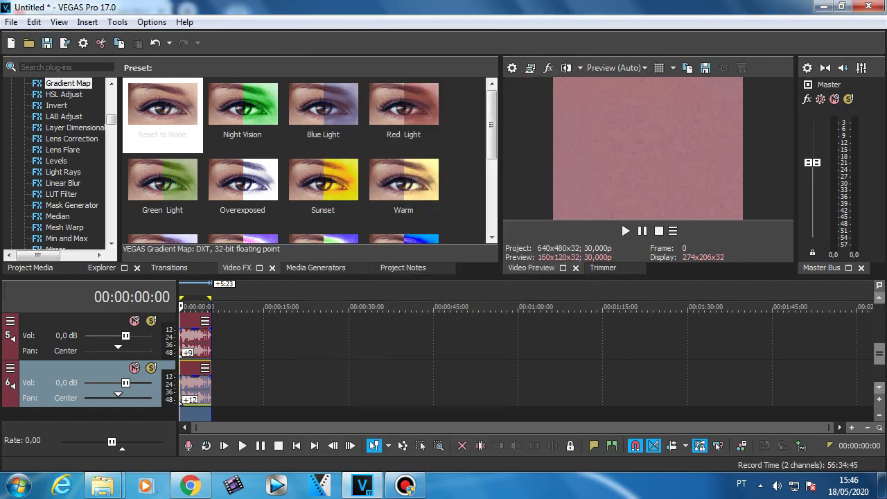
Play the project from the start to preview the recoloured video with its pitch-shifted audio tracks.
scroll(180, 350, up, 5)
click(776, 486)
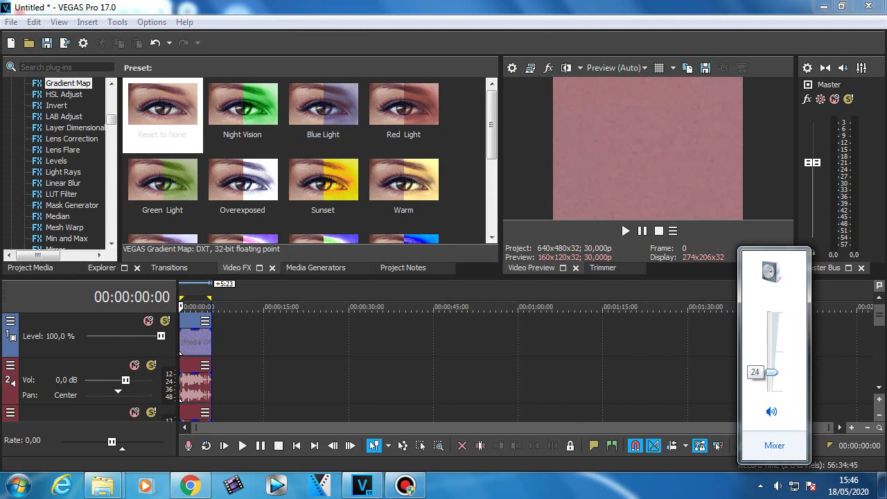
click(626, 231)
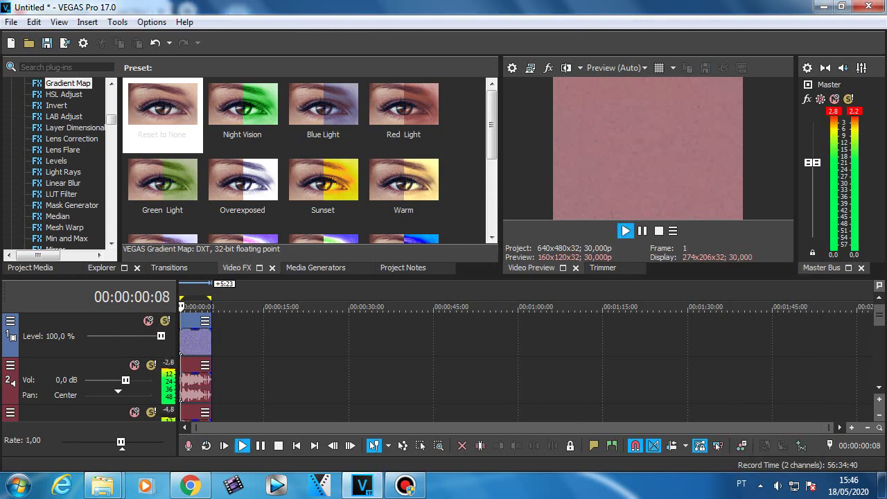